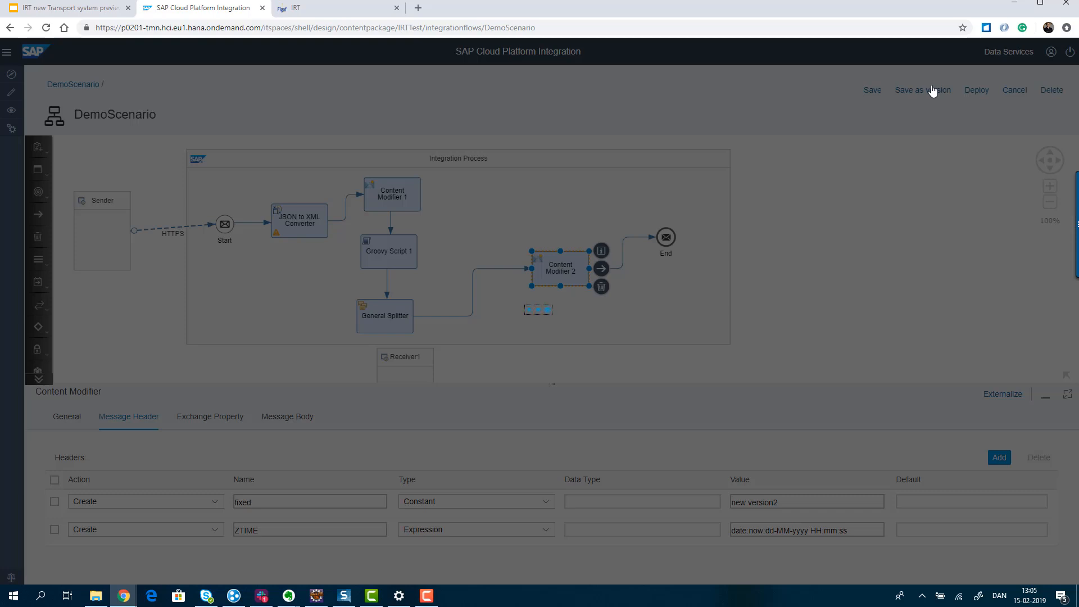
# - Save the DemoScenario integration flow as version 1.0.5 with the comment "new version2" and deploy it
pyautogui.click(932, 90)
pyautogui.click(515, 316)
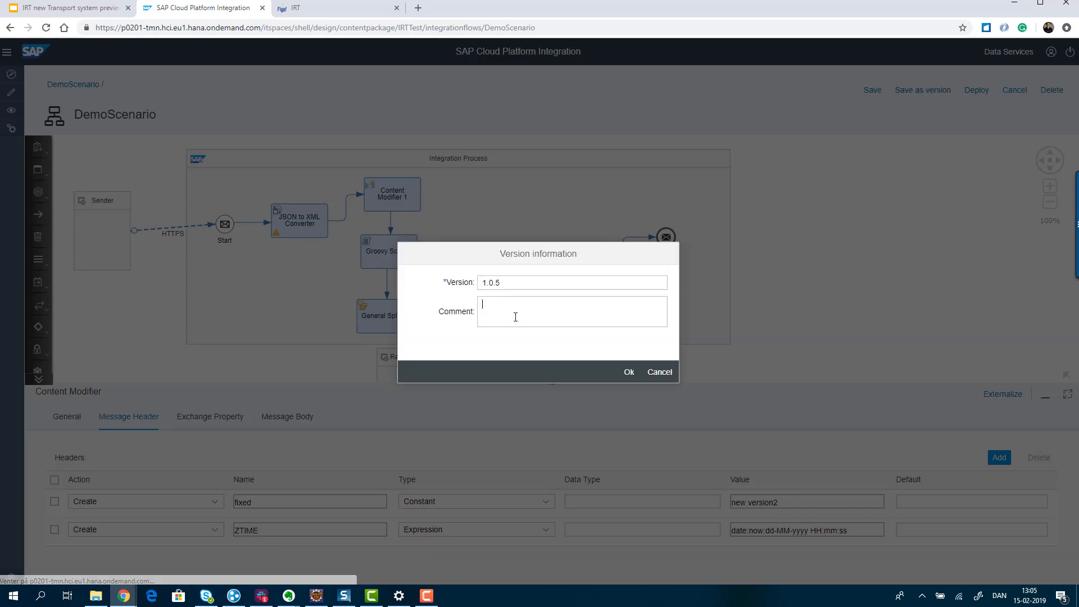
pyautogui.write('new version2')
pyautogui.click(629, 372)
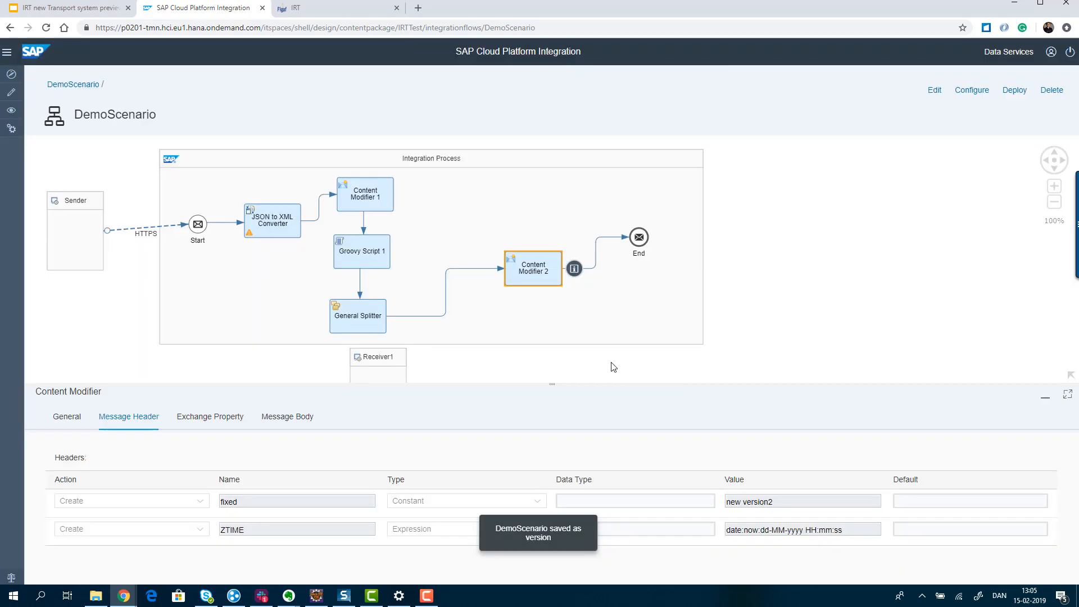
pyautogui.click(1014, 90)
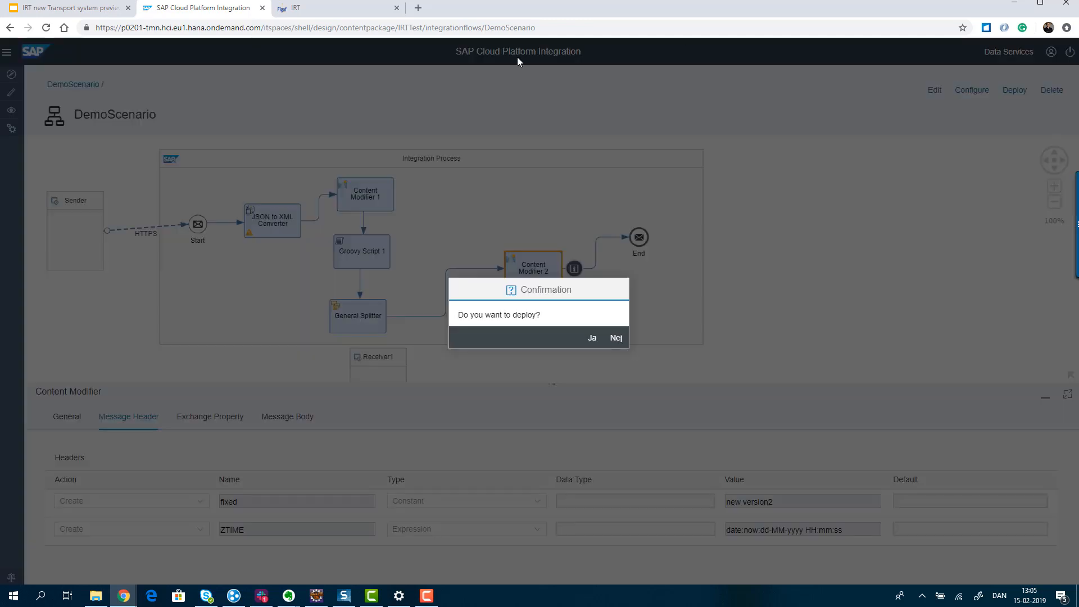
pyautogui.click(598, 339)
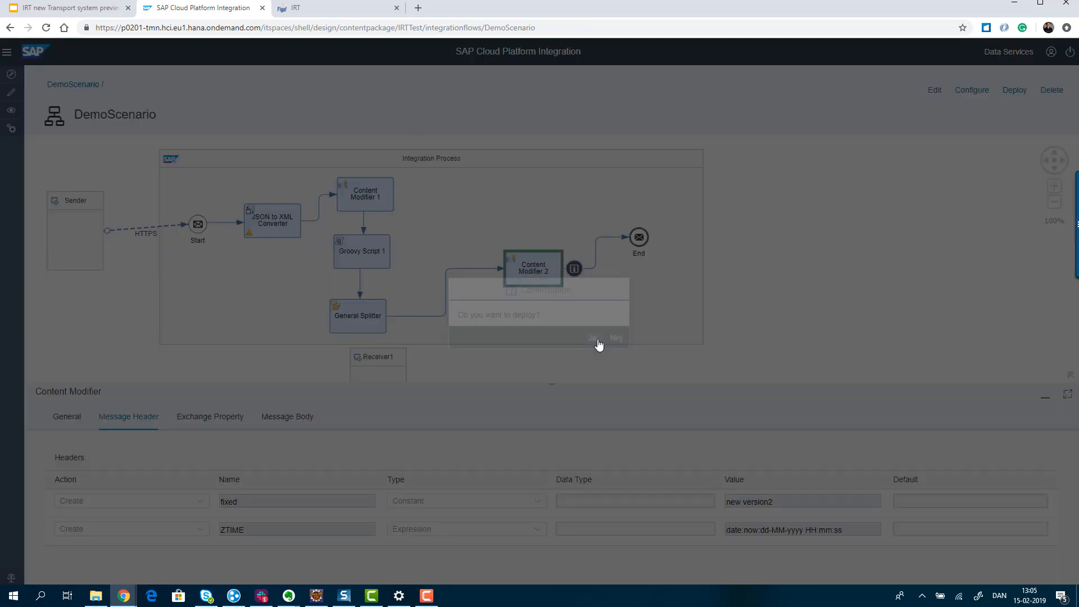
# - Switch to Figaf IRT and synchronize the tracked objects of agent p0201
pyautogui.click(355, 9)
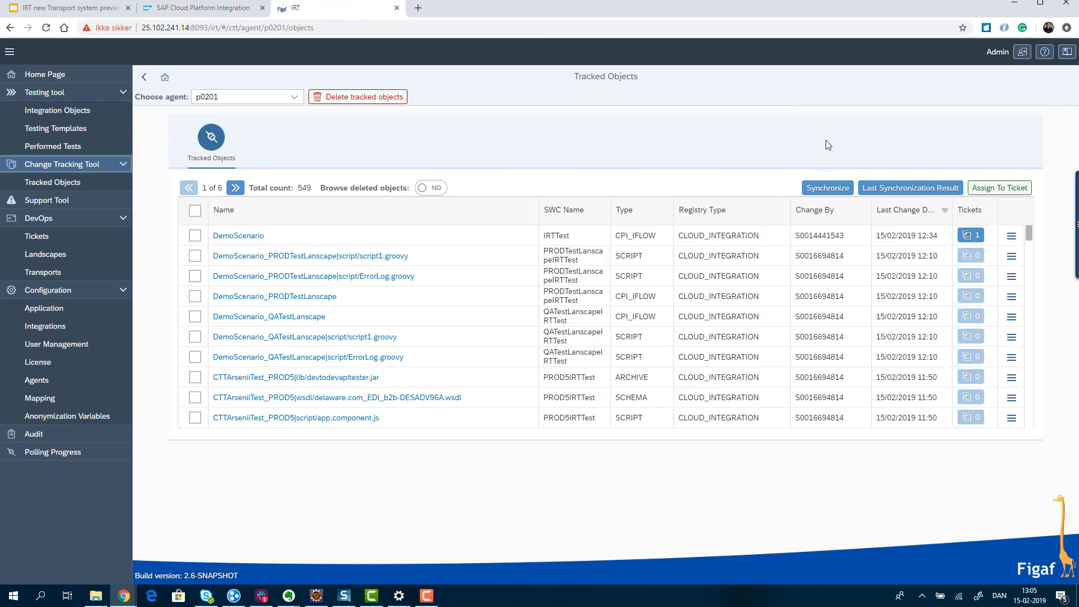
pyautogui.click(837, 191)
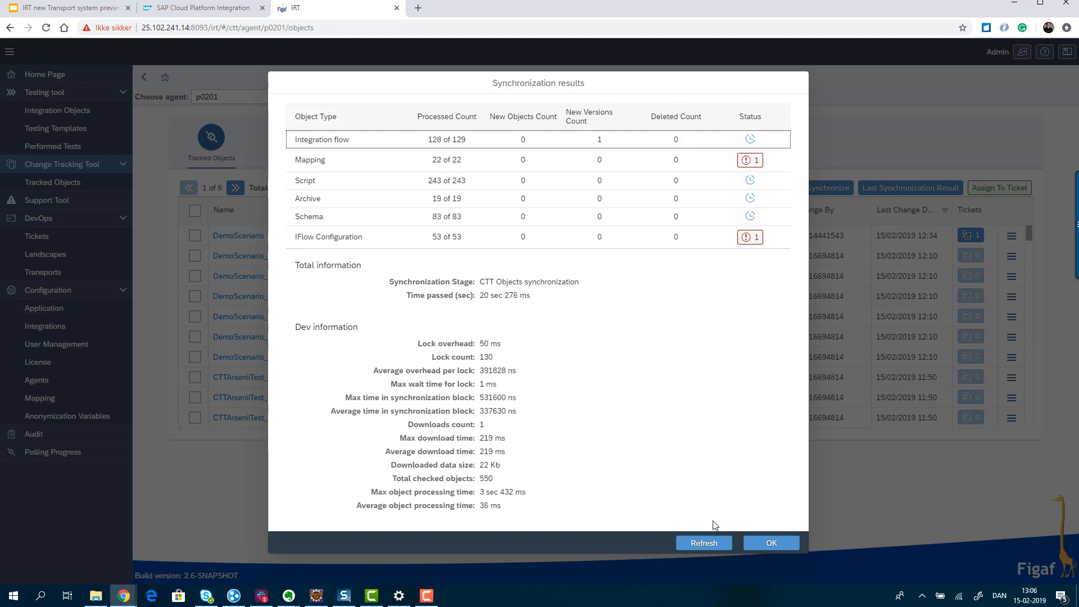
pyautogui.click(756, 546)
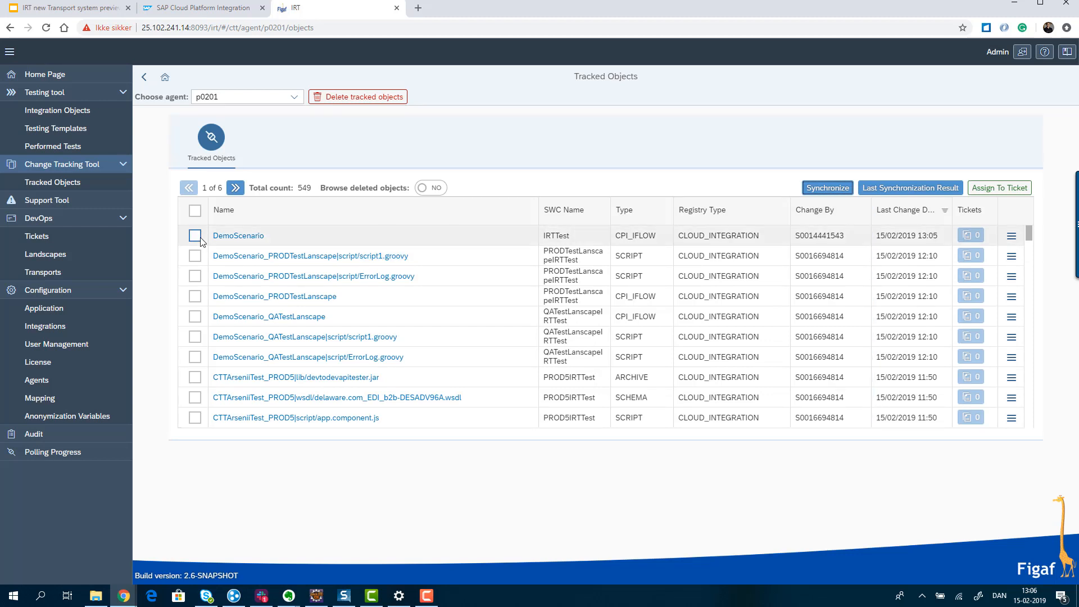
# - Open the version history of the DemoScenario tracked object and compare its two most recent versions
pyautogui.click(250, 243)
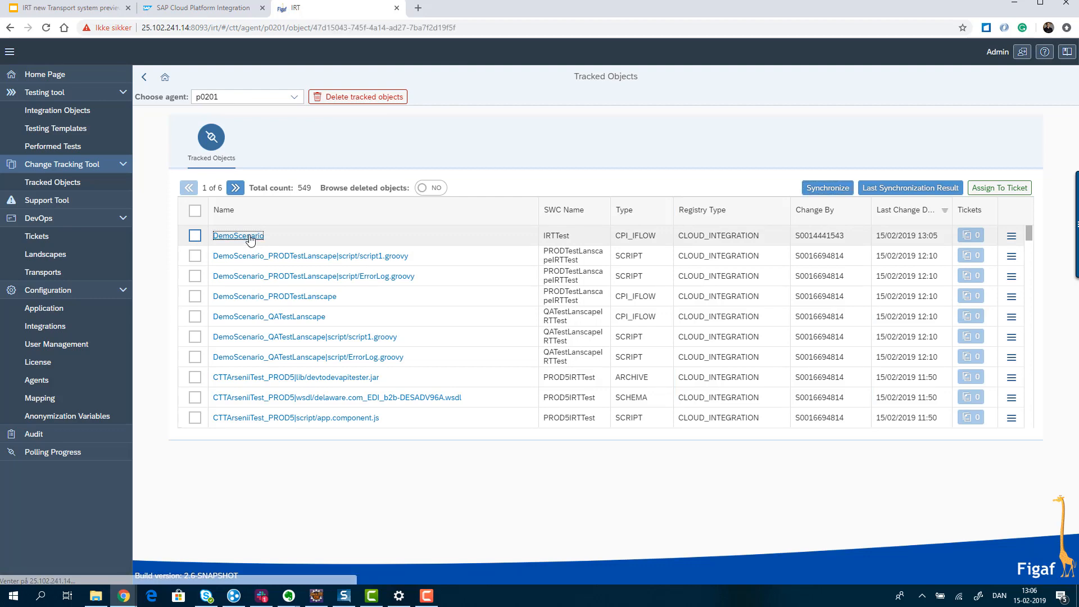
pyautogui.click(548, 218)
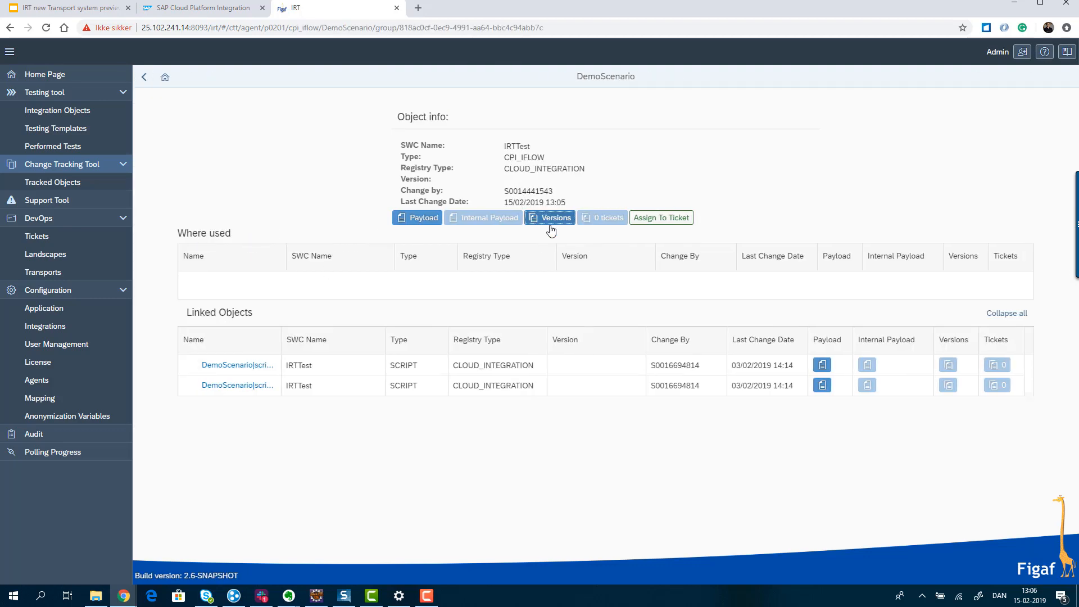
pyautogui.click(182, 153)
pyautogui.click(182, 173)
pyautogui.click(827, 116)
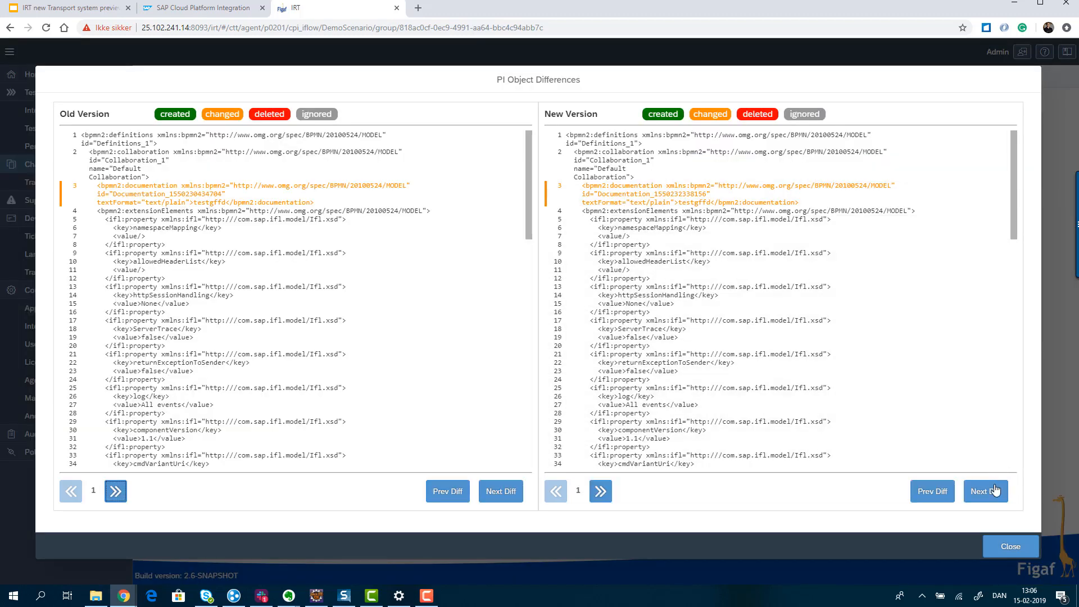
# - Step through the differences in the old and new versions to examine the changed Content Modifier 2 header value
pyautogui.click(991, 492)
pyautogui.click(990, 492)
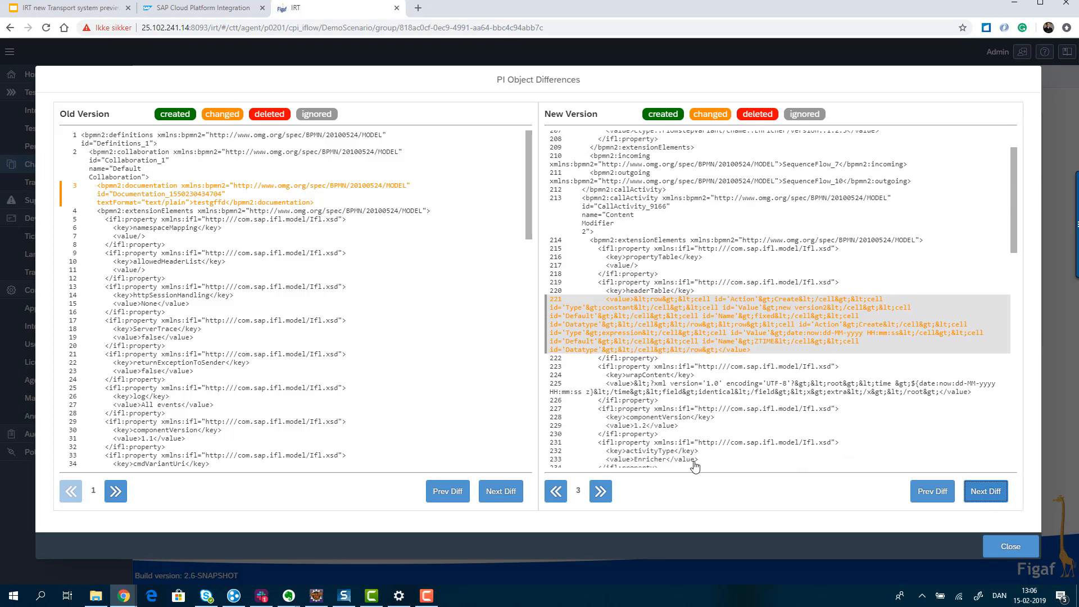
pyautogui.click(494, 494)
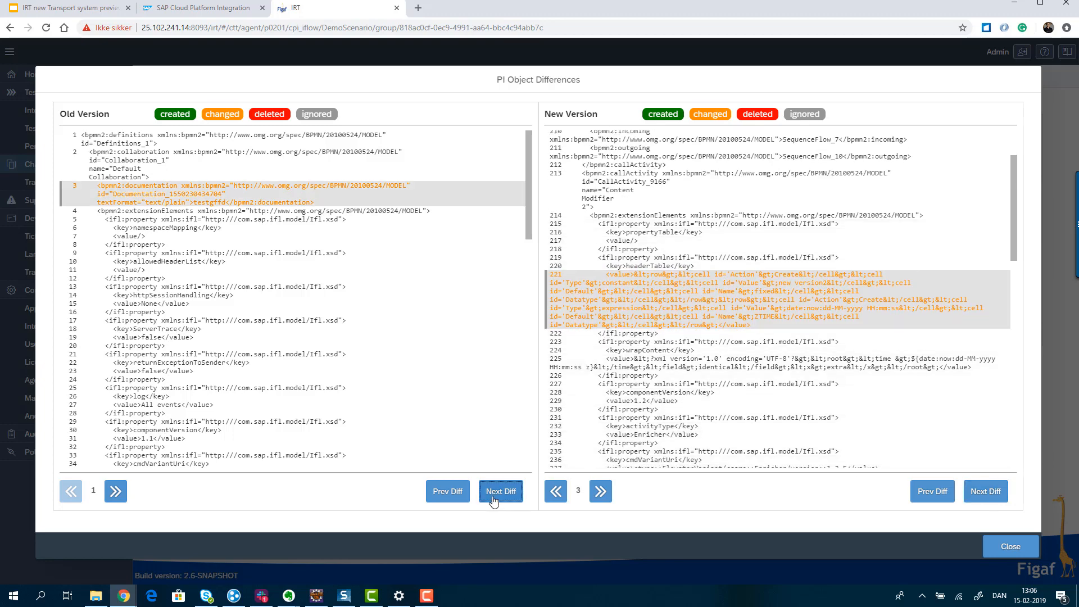
pyautogui.click(494, 494)
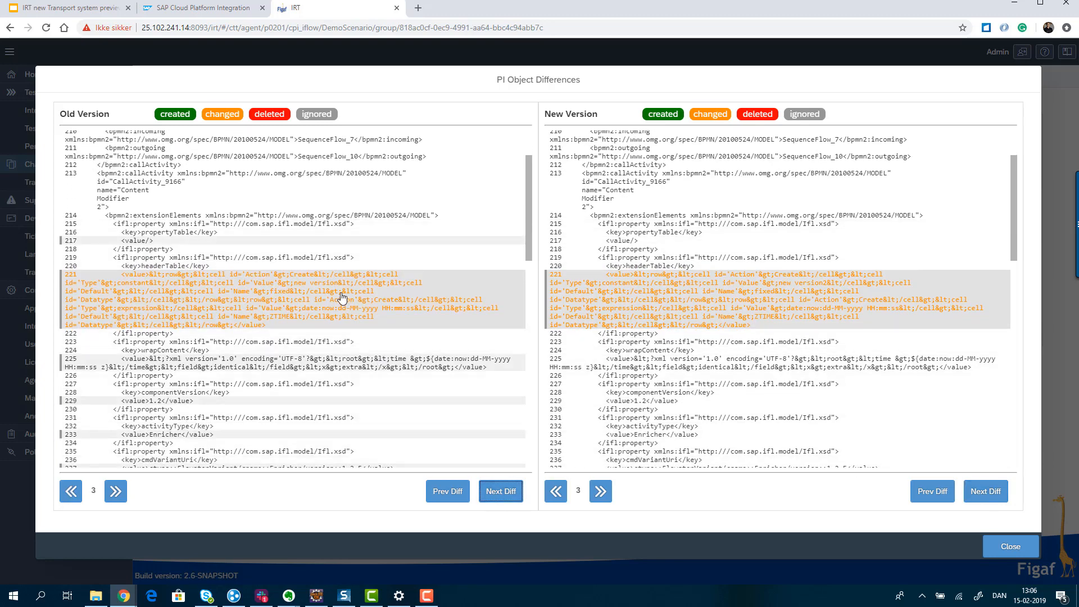
pyautogui.moveTo(298, 284); pyautogui.dragTo(339, 284)
pyautogui.moveTo(783, 283); pyautogui.dragTo(836, 288)
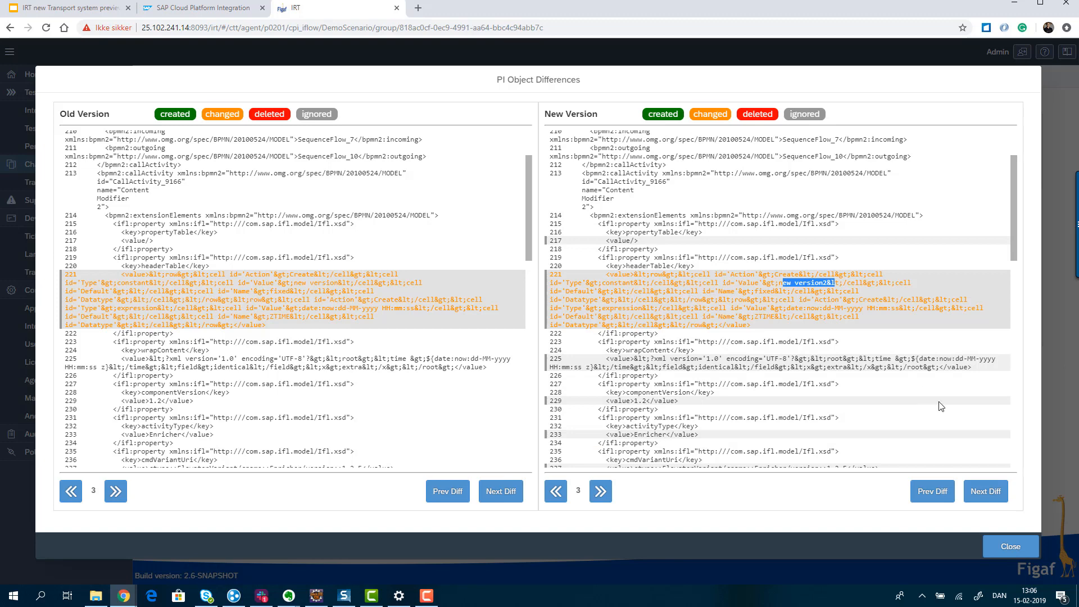
pyautogui.click(1011, 547)
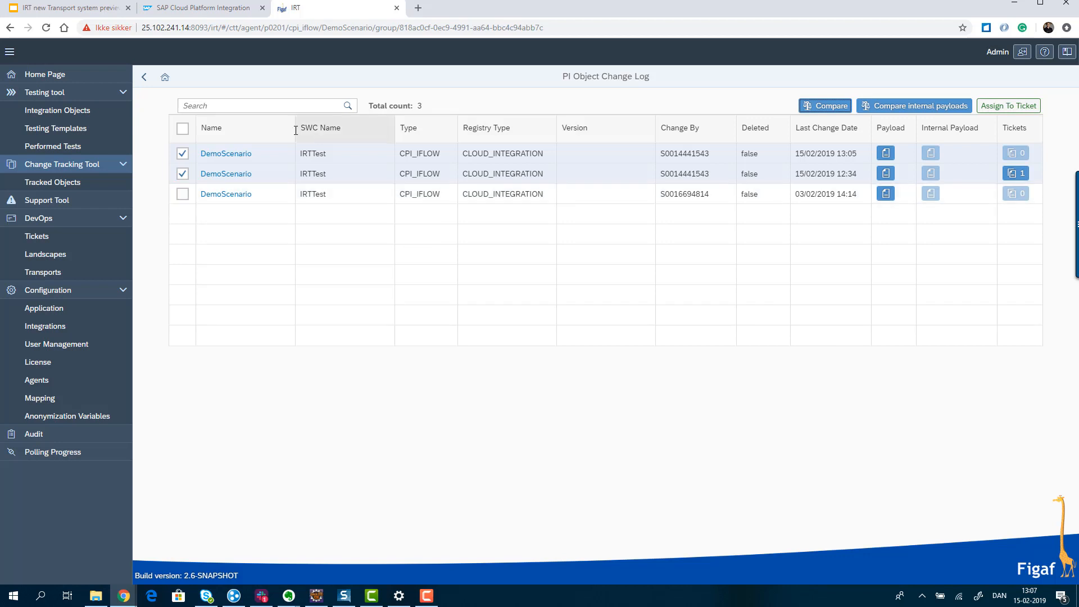
# - Return to the tracked objects list and start assigning DemoScenario to a ticket
pyautogui.click(144, 79)
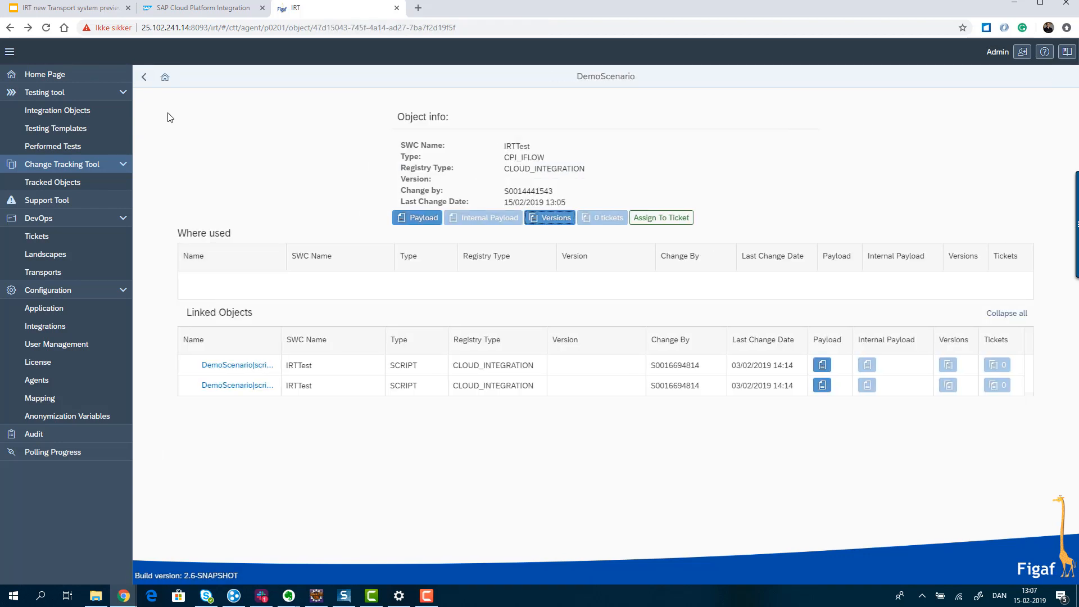
pyautogui.click(145, 78)
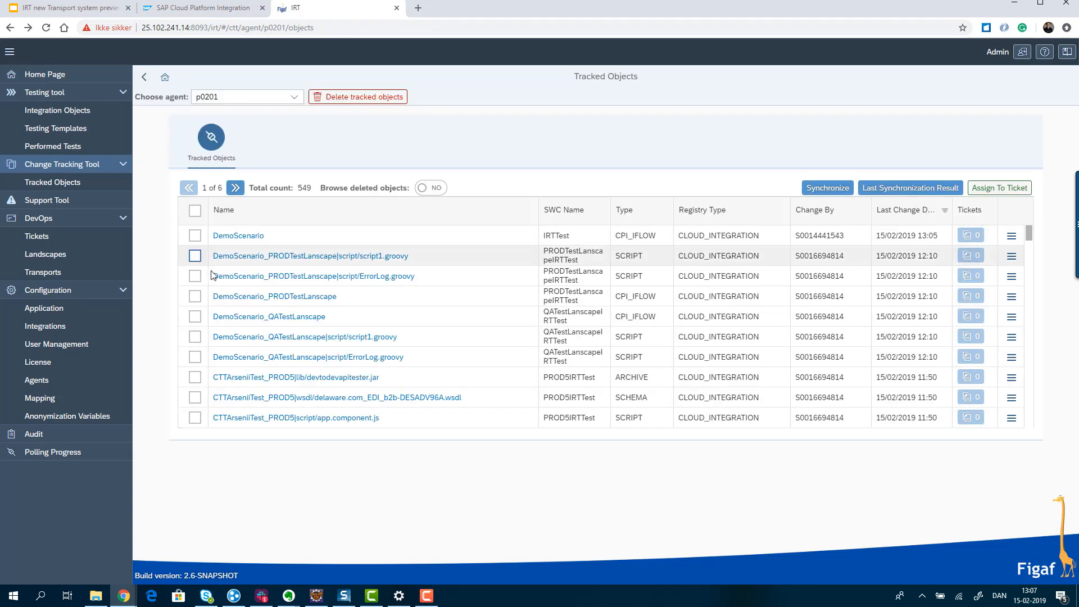
pyautogui.click(194, 236)
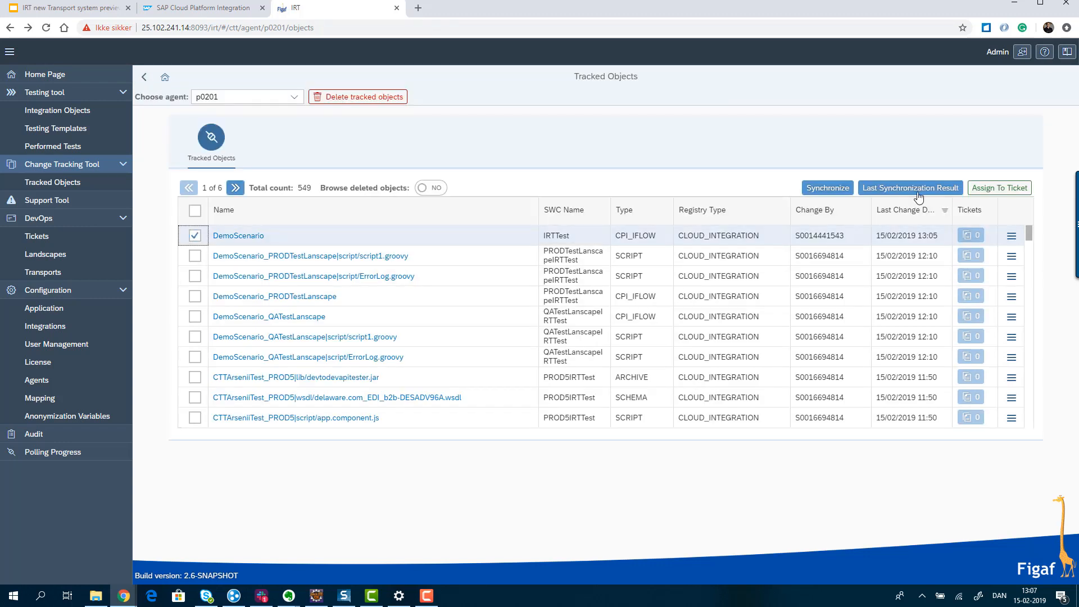
pyautogui.click(1020, 190)
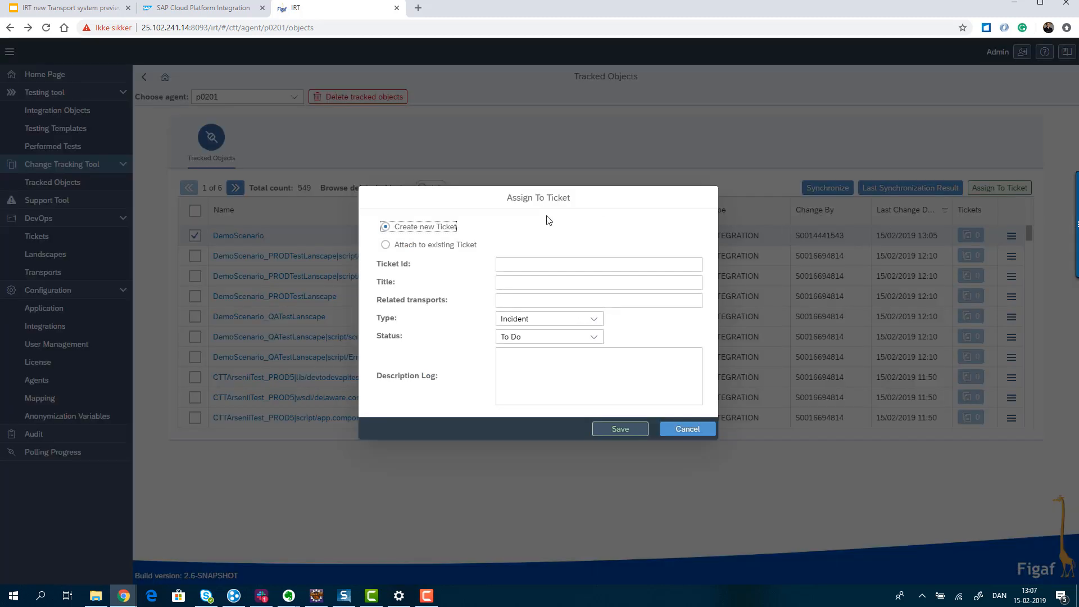
# - Give the new ticket the ID SCR1234 and the title "New version2"
pyautogui.click(523, 262)
pyautogui.write('SCR1234')
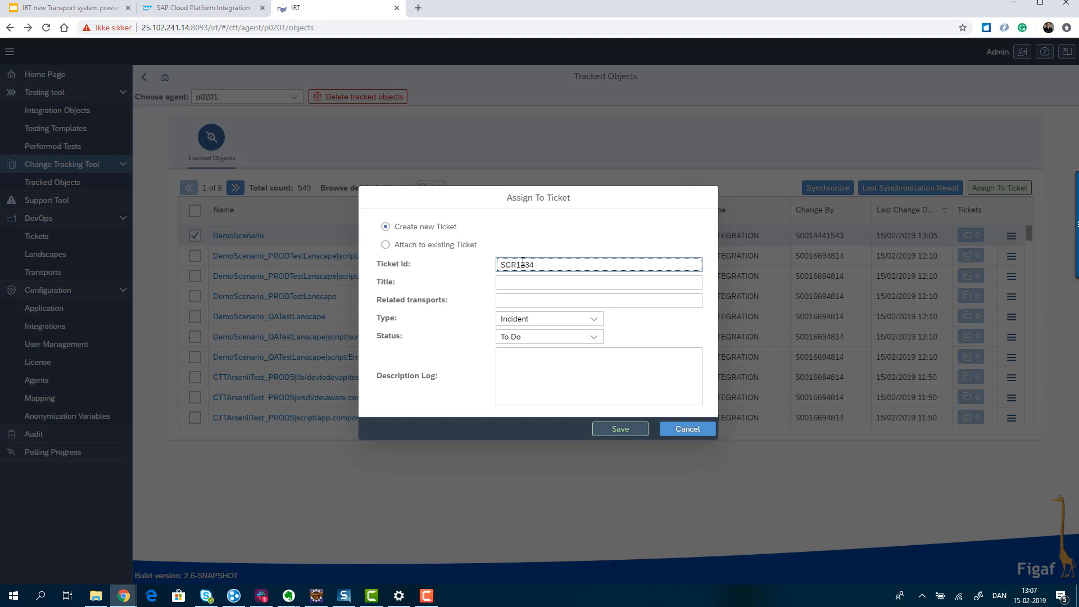
pyautogui.click(529, 280)
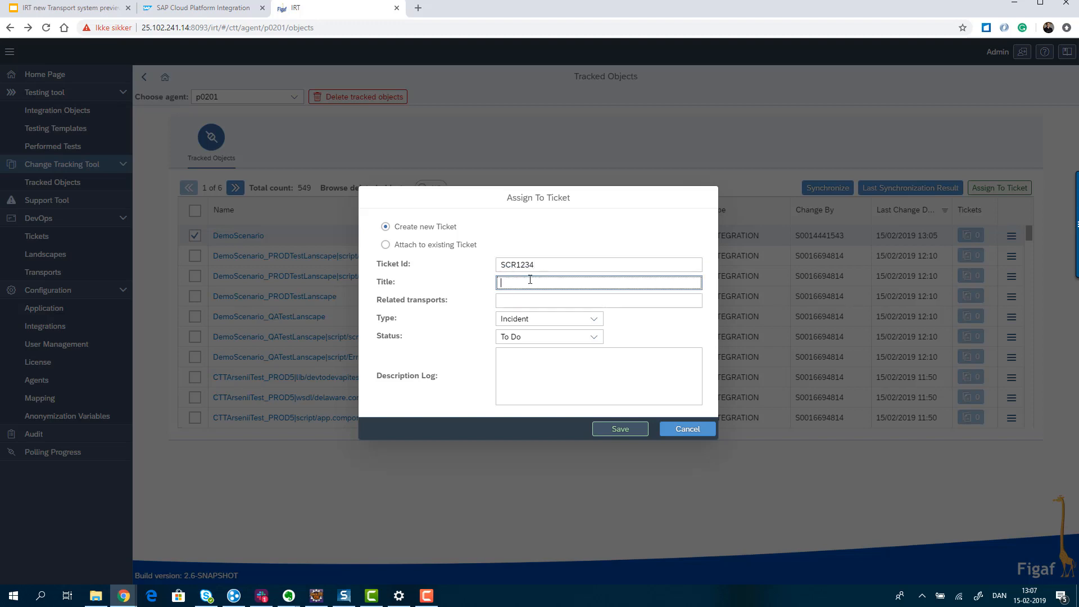
pyautogui.write('New')
pyautogui.press('BackSpace')
pyautogui.write('v')
pyautogui.write('w version2')
# - Keep the ticket type Incident, set its status to In Progress, describe it as "new version2" and save it
pyautogui.press('Tab')
pyautogui.press('Tab')
pyautogui.press('Down')
pyautogui.press('Up')
pyautogui.press('Tab')
pyautogui.press('Down')
pyautogui.press('Tab')
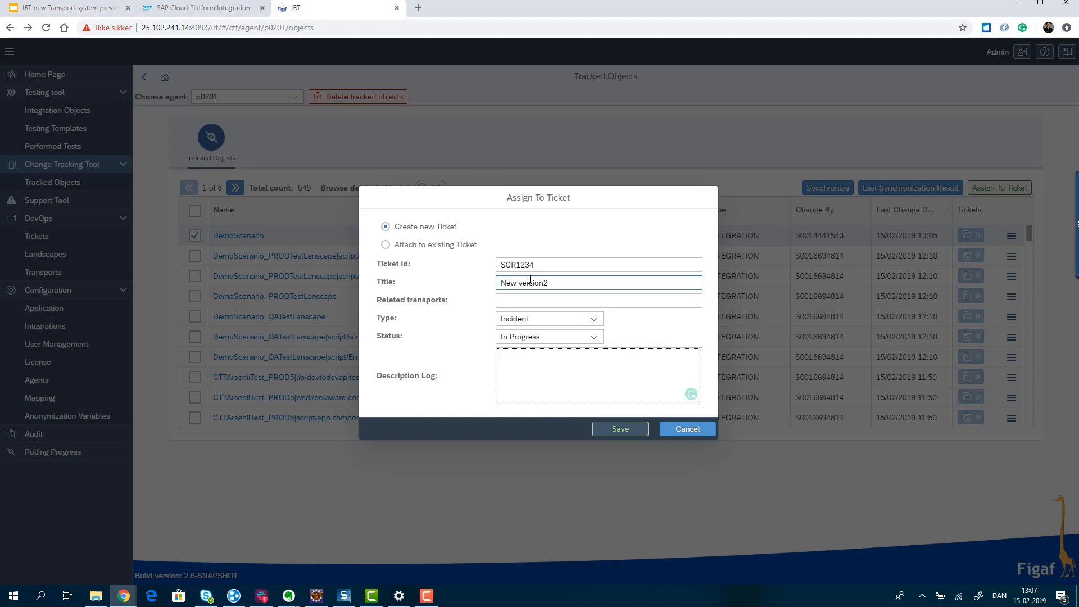
pyautogui.write('new version2')
pyautogui.click(627, 432)
pyautogui.click(613, 341)
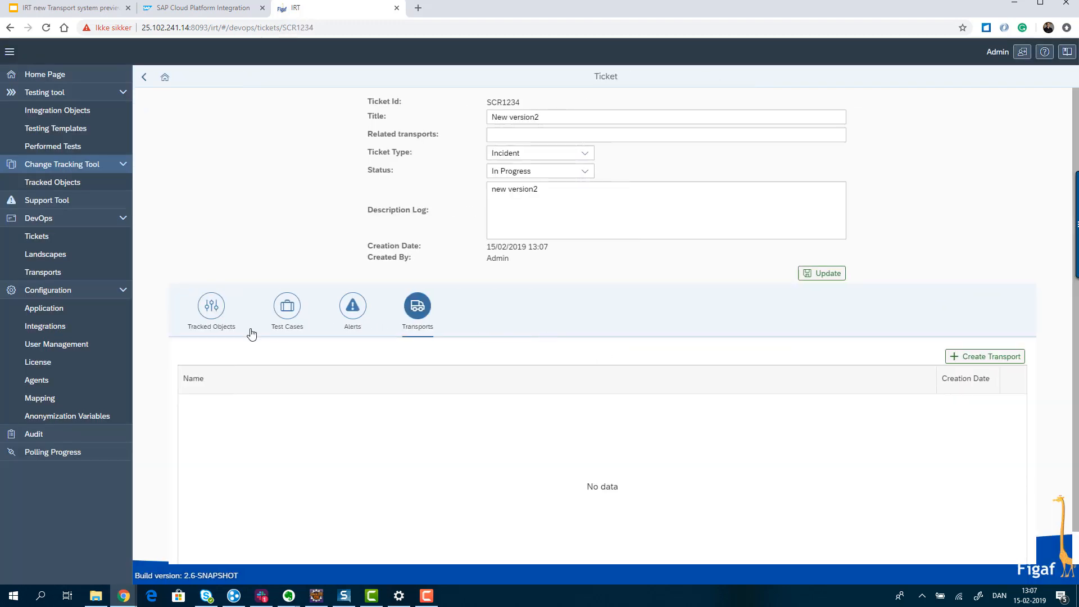
# - Review the ticket's tracked objects, test cases and transports
pyautogui.click(218, 320)
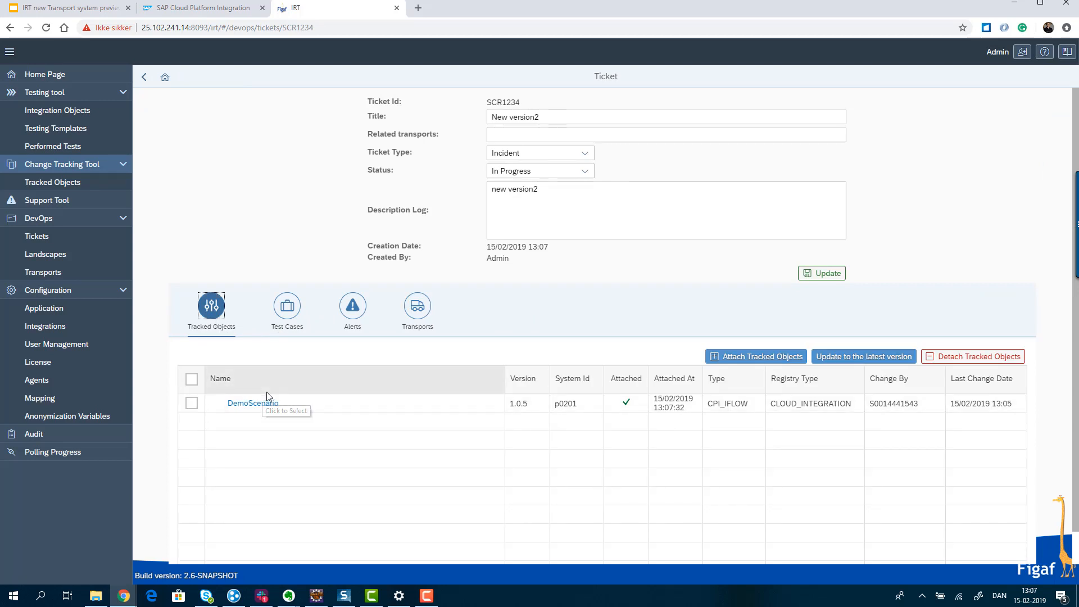
pyautogui.click(286, 317)
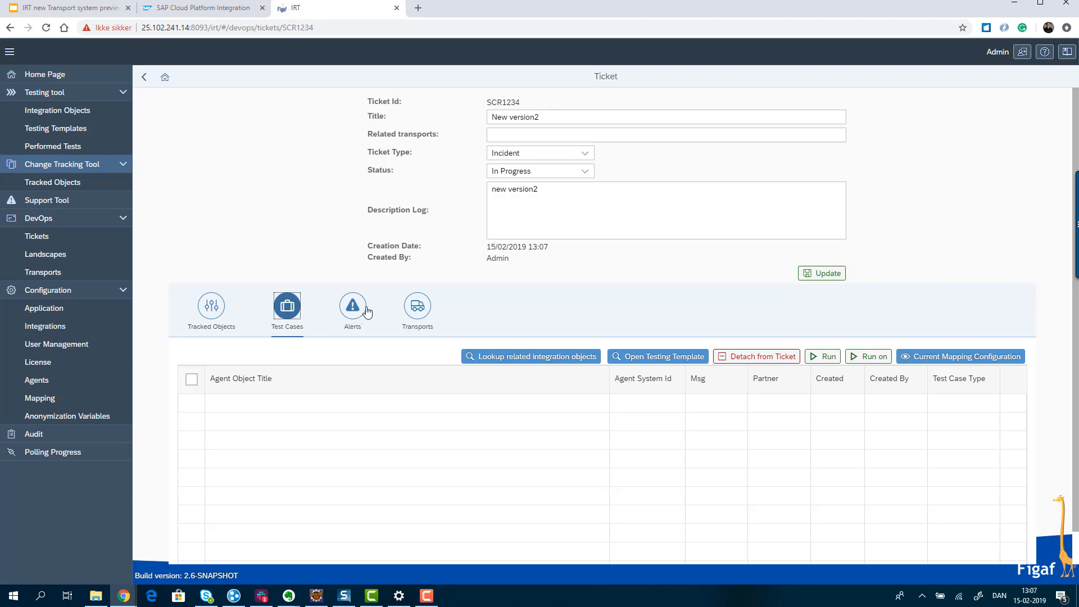
pyautogui.click(416, 315)
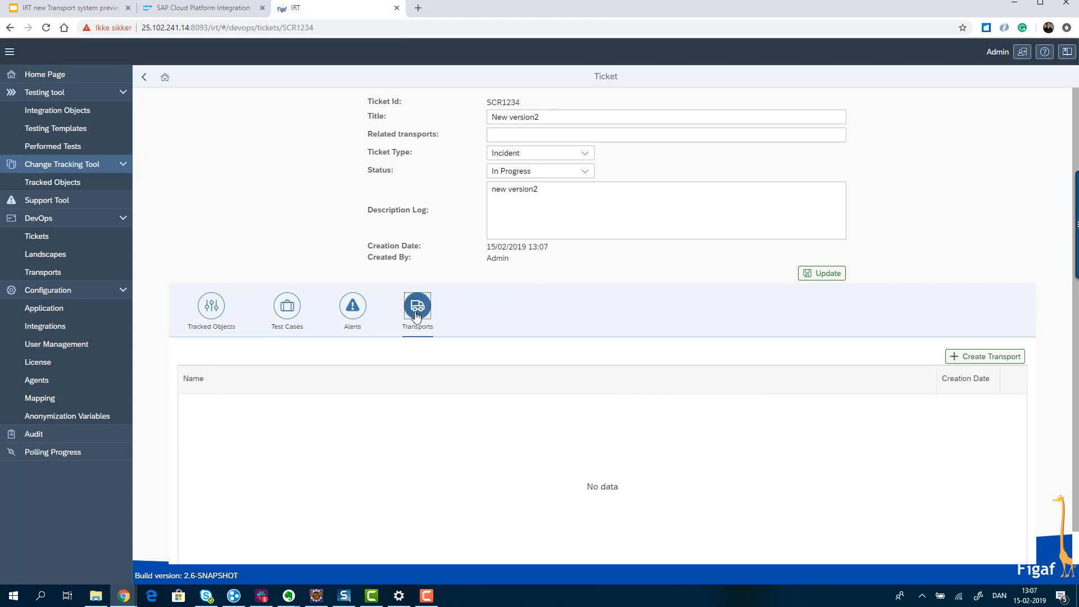
# - Start a new transport for the ticket named 1.0.5 and assign it to the landscape TestLandscape1
pyautogui.click(955, 356)
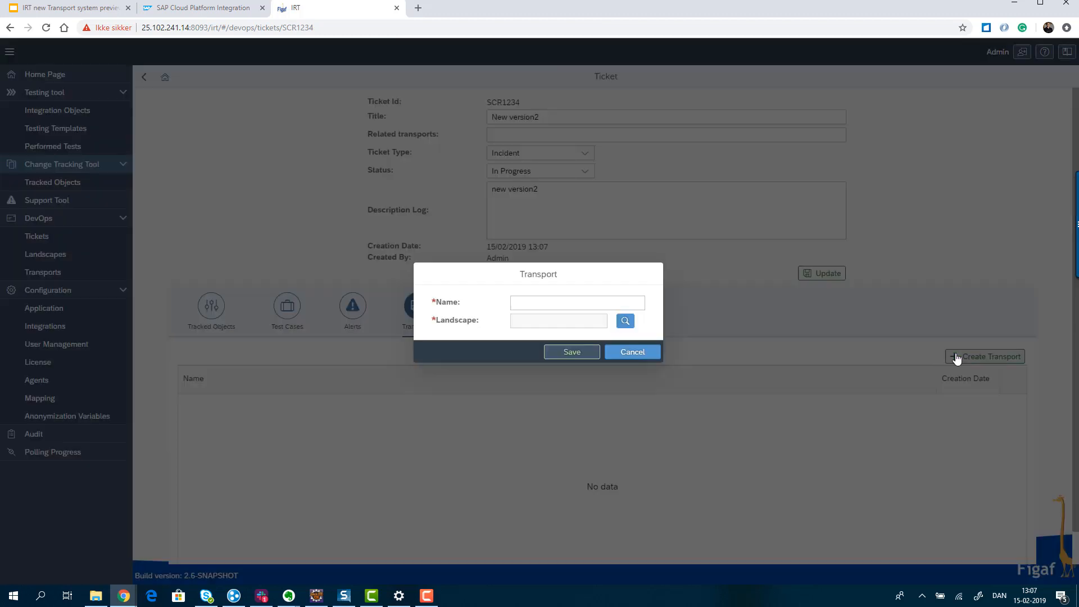
pyautogui.click(616, 303)
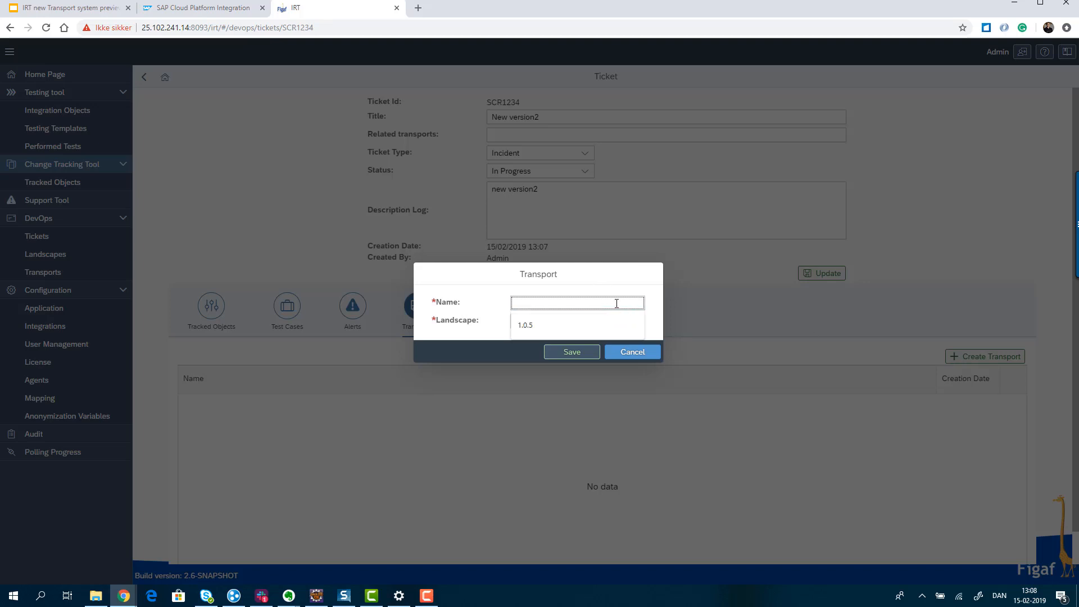
pyautogui.press('Down')
pyautogui.press('Return')
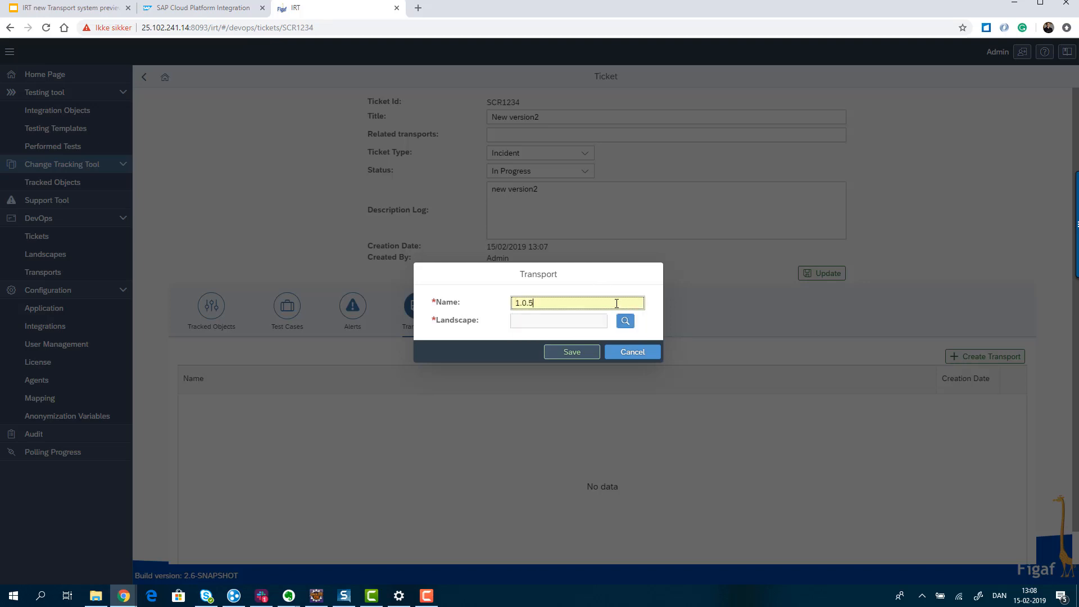
pyautogui.click(620, 322)
pyautogui.click(542, 134)
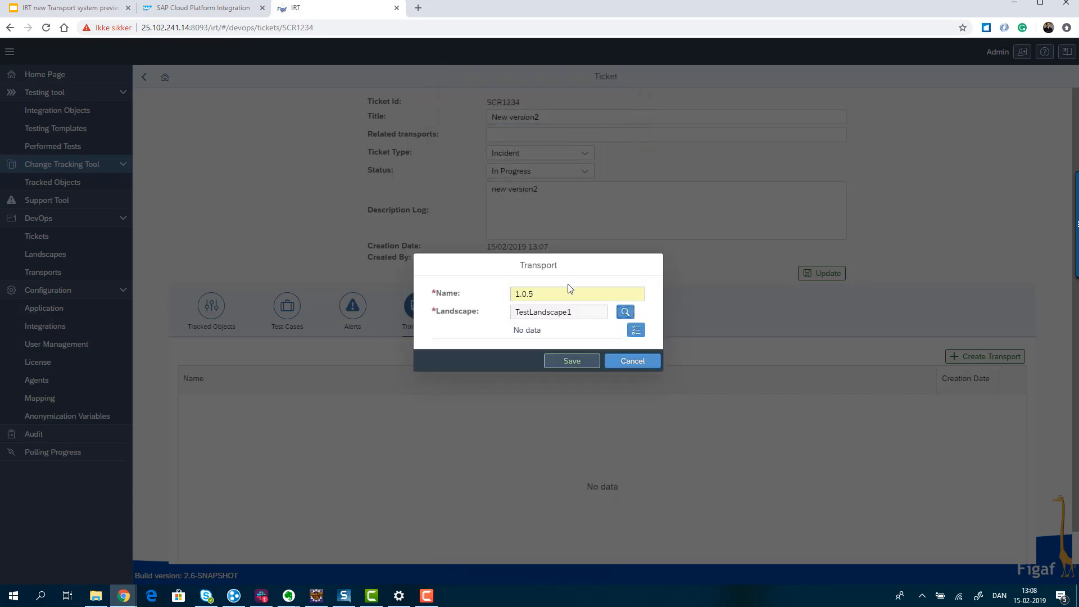
# - Include the DemoScenario tracked object in the transport
pyautogui.click(634, 331)
pyautogui.click(67, 157)
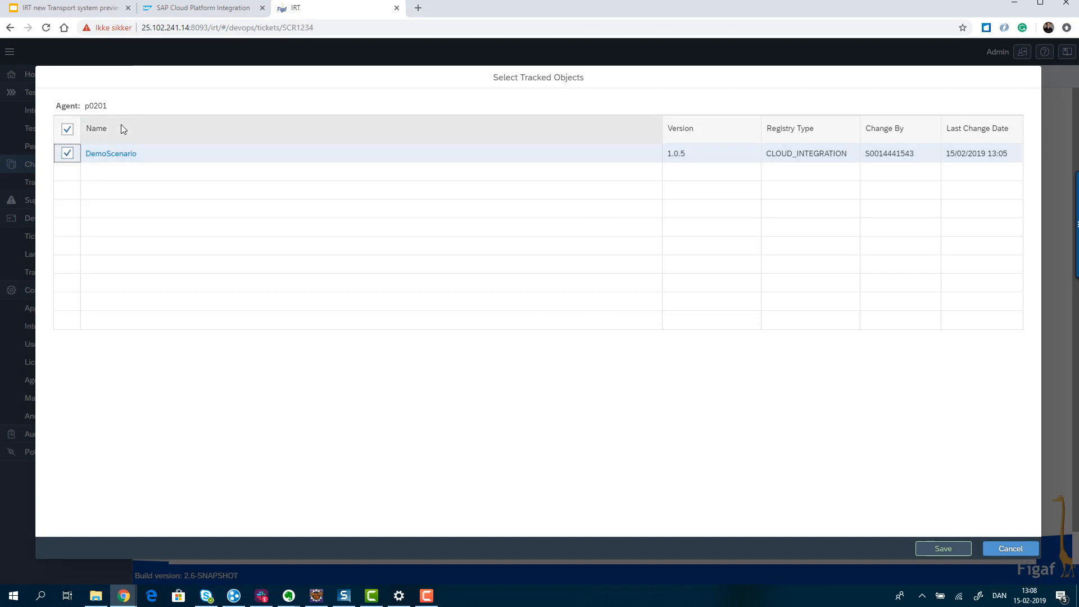
pyautogui.click(948, 556)
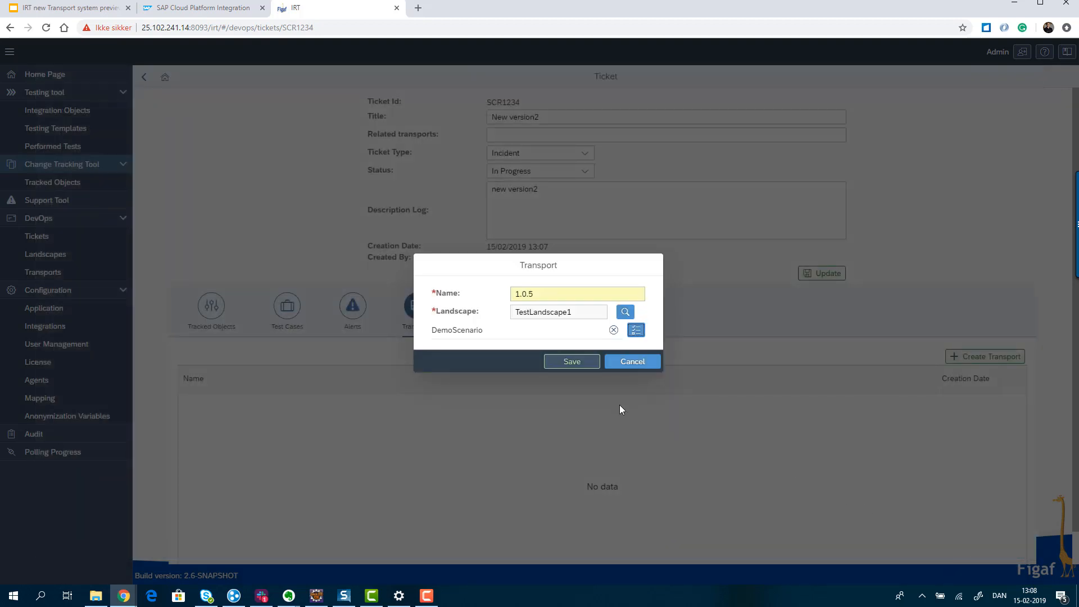
# - Save the new transport and open its details from the ticket
pyautogui.click(573, 362)
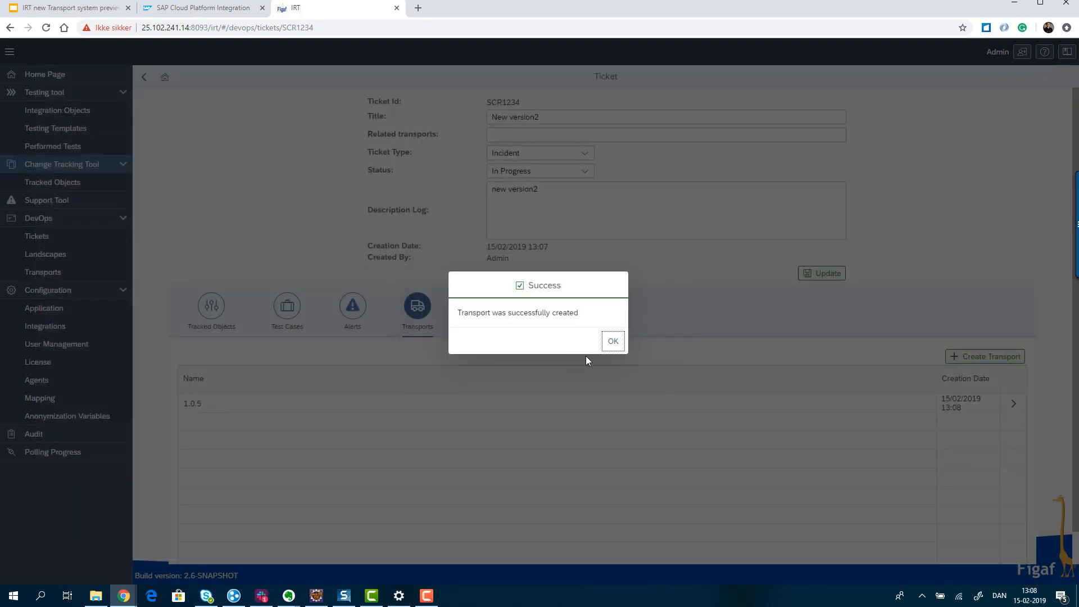
pyautogui.click(612, 341)
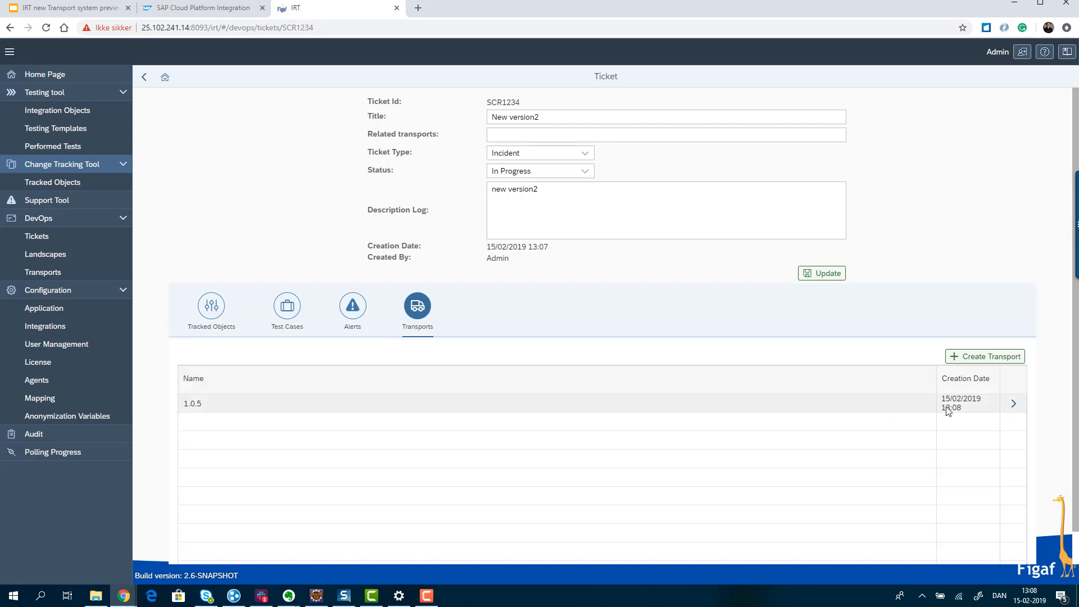
pyautogui.click(1015, 402)
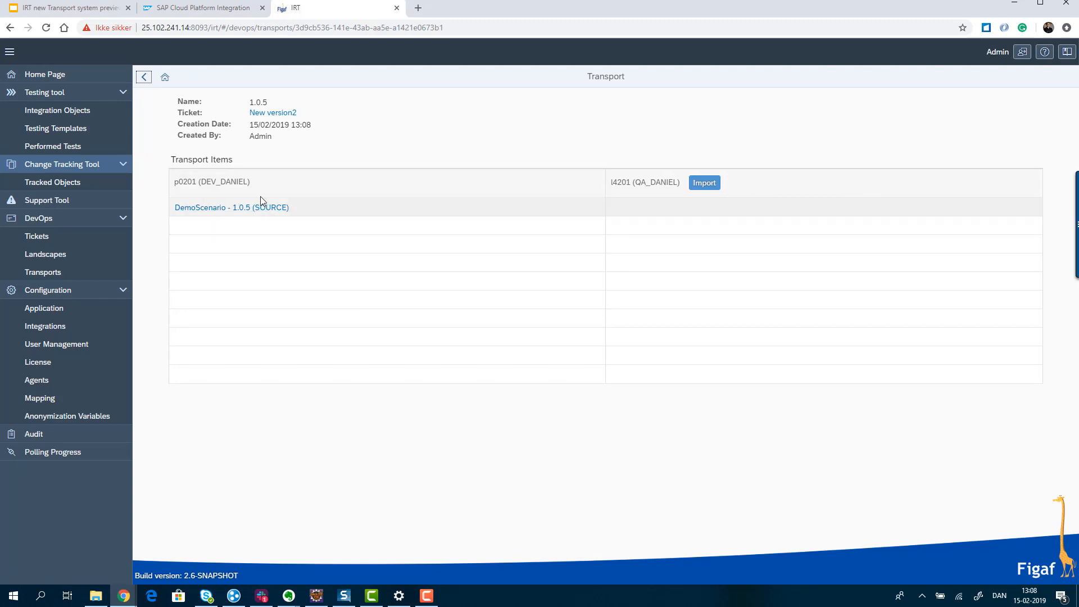
# - Import the transport's DemoScenario item into the QA_DANIEL system and dismiss the finished import progress dialog
pyautogui.click(704, 184)
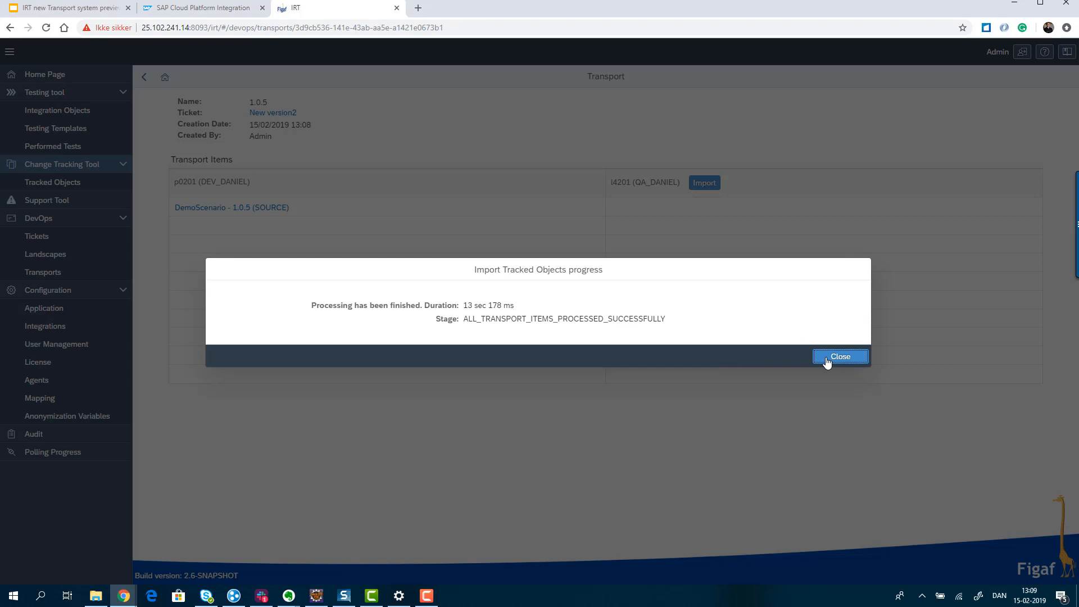
pyautogui.click(827, 362)
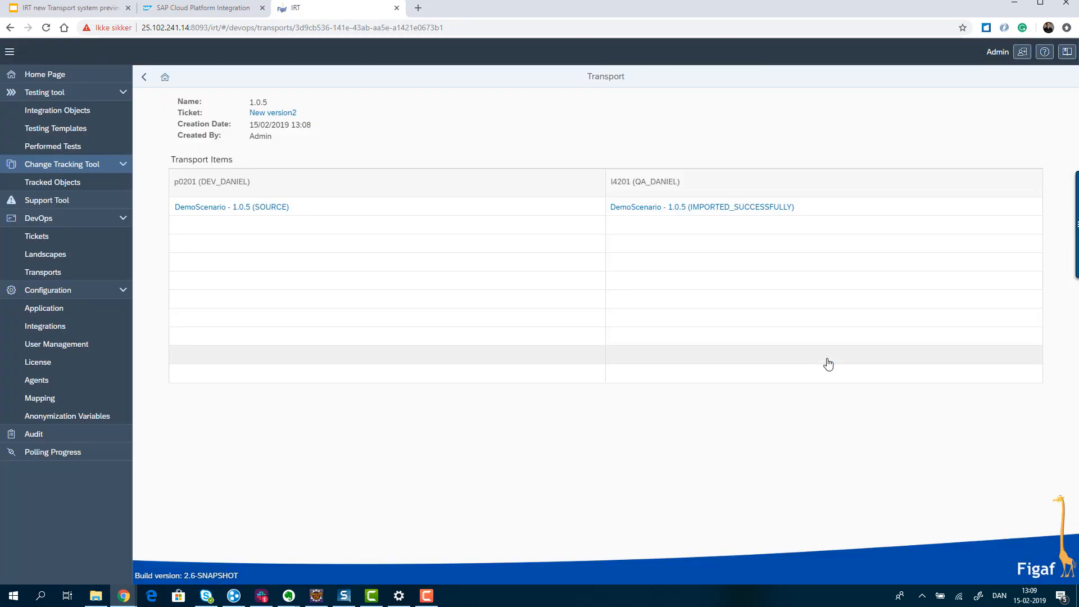
# - Switch to the QA tenant in SAP Cloud Platform Integration and check the version history of DemoScenario in the IRTTest package
pyautogui.hotkey('alt', 'Tab')
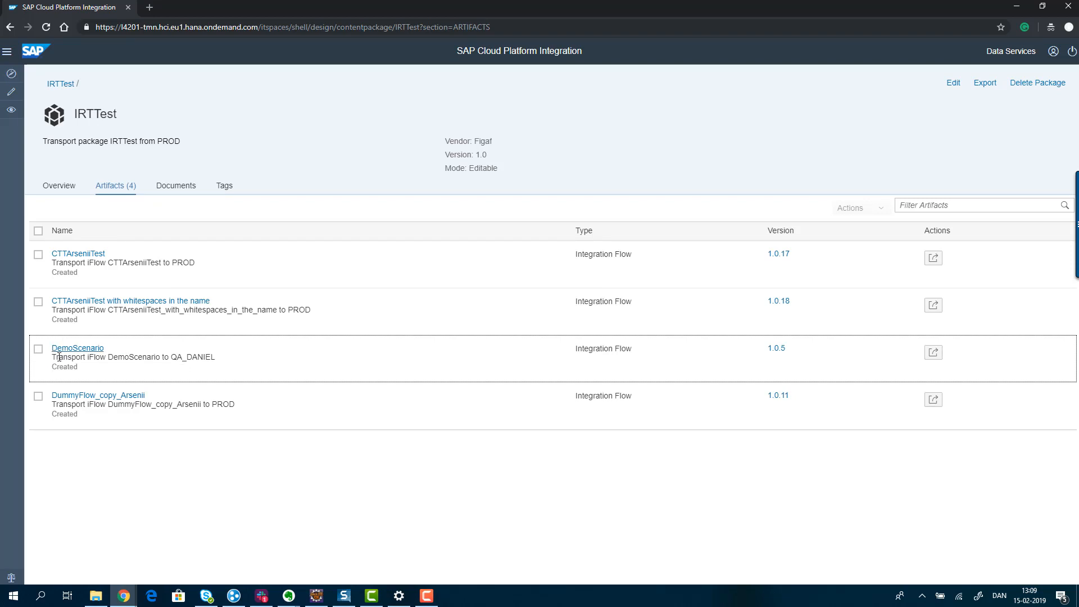
pyautogui.click(784, 353)
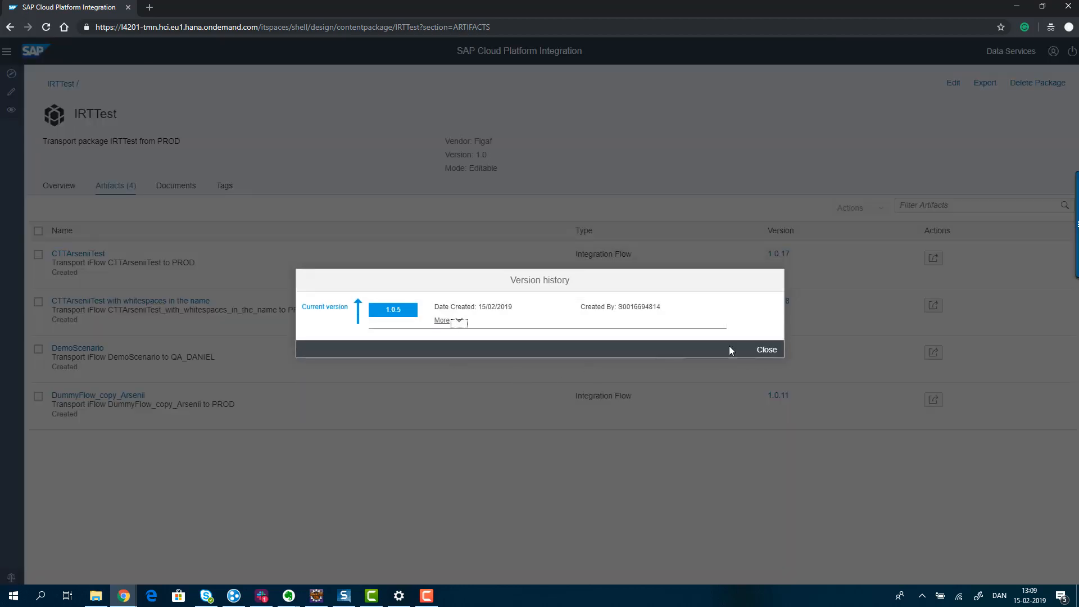
pyautogui.click(766, 350)
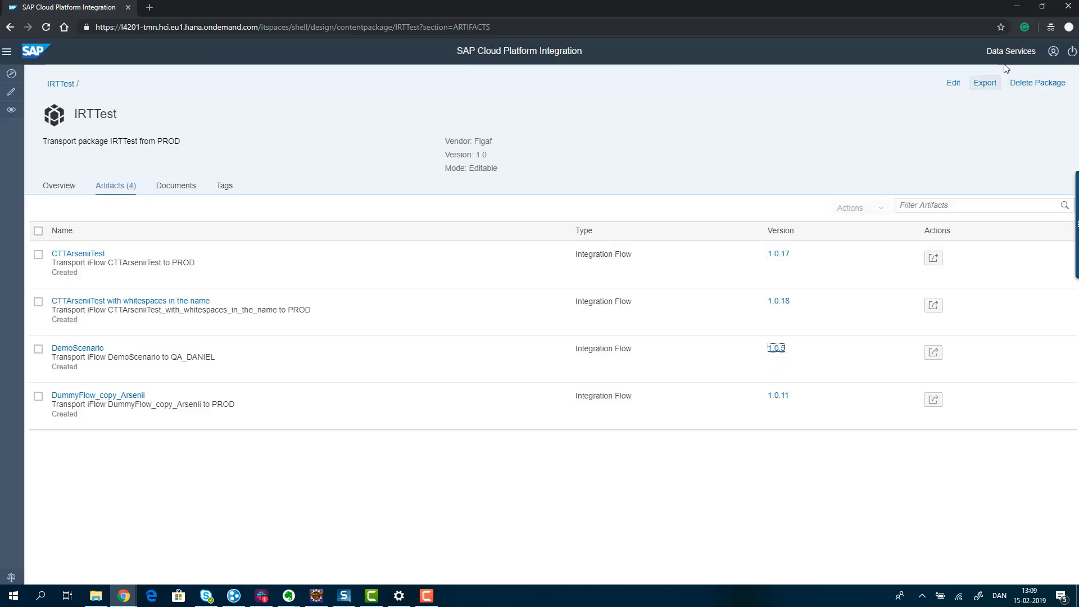
pyautogui.click(1016, 5)
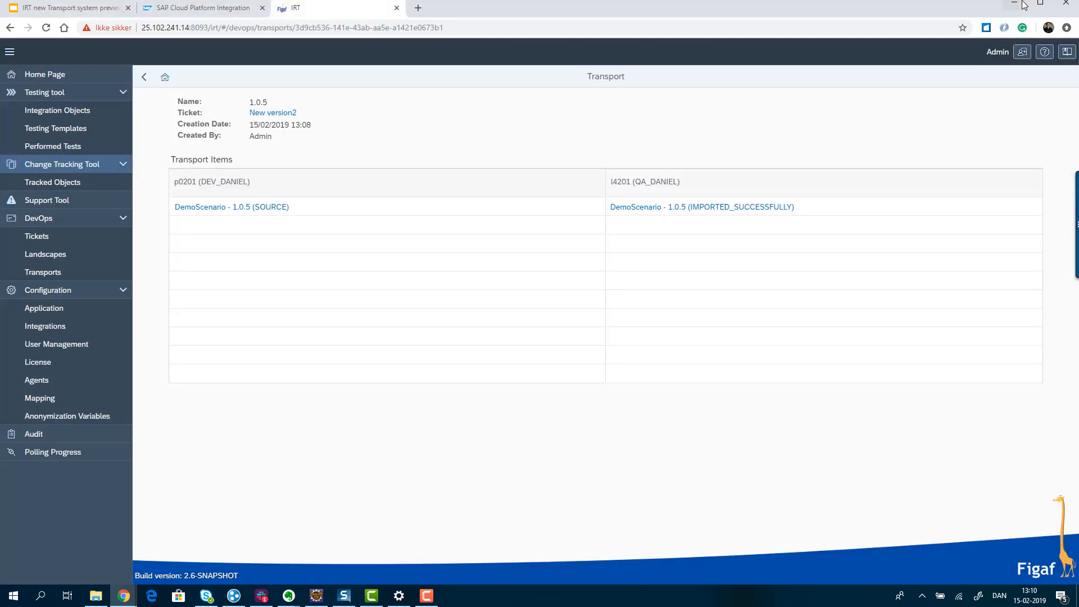
# - Switch to the Google Slides presentation and present it full screen from the Change tracking slide to the Roadmap slide
pyautogui.click(91, 10)
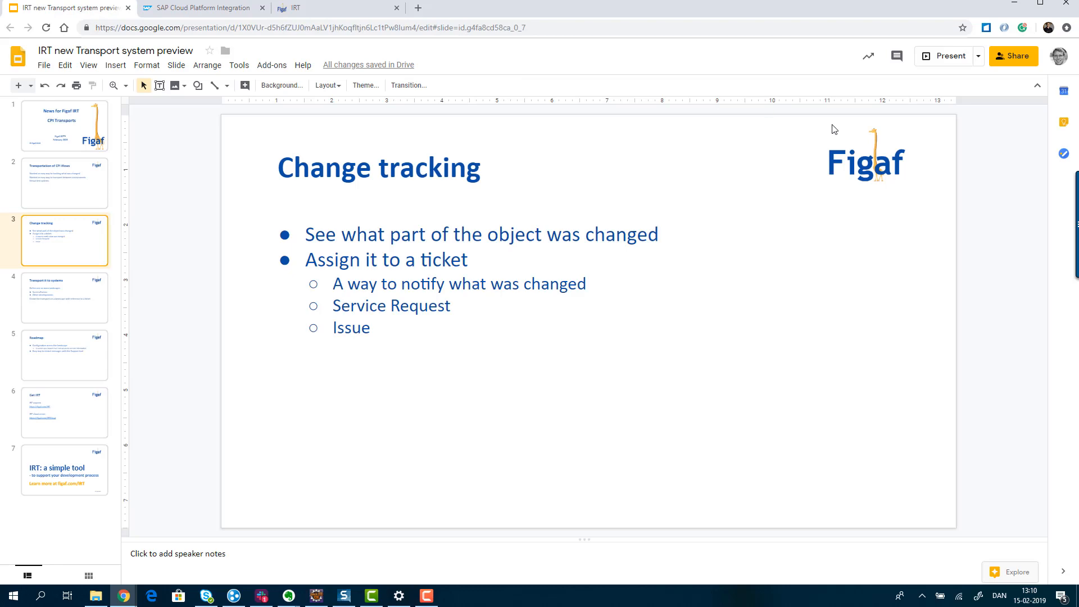
pyautogui.click(936, 54)
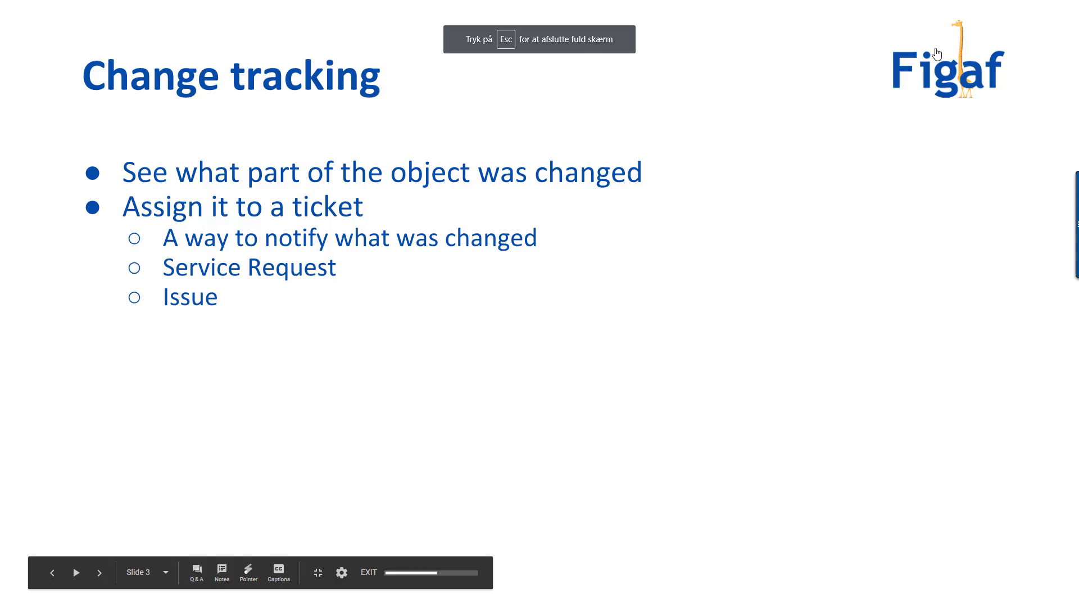
pyautogui.press('Right')
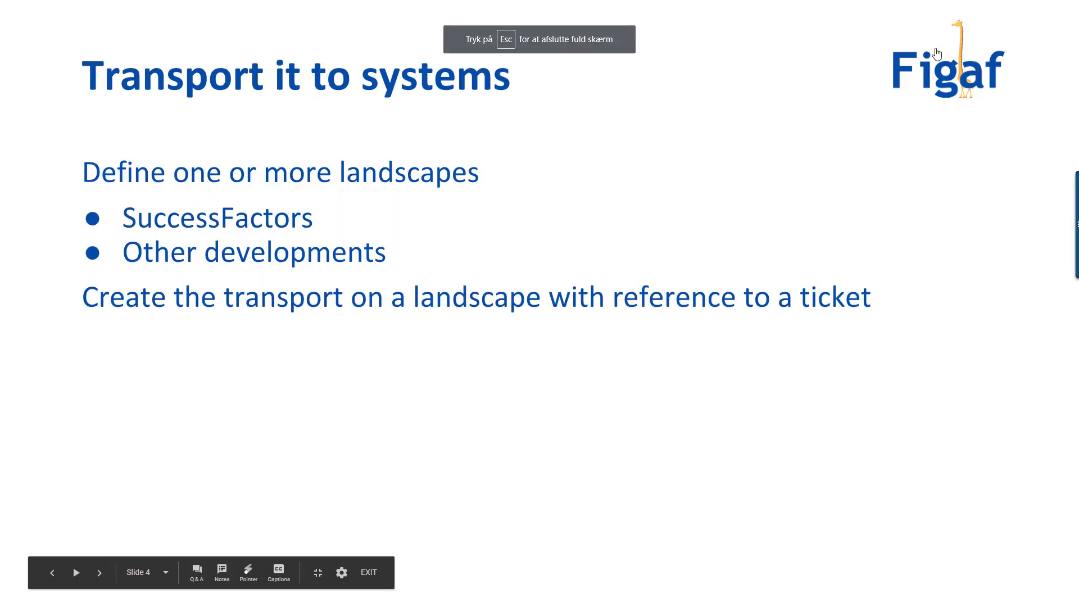
pyautogui.press('Right')
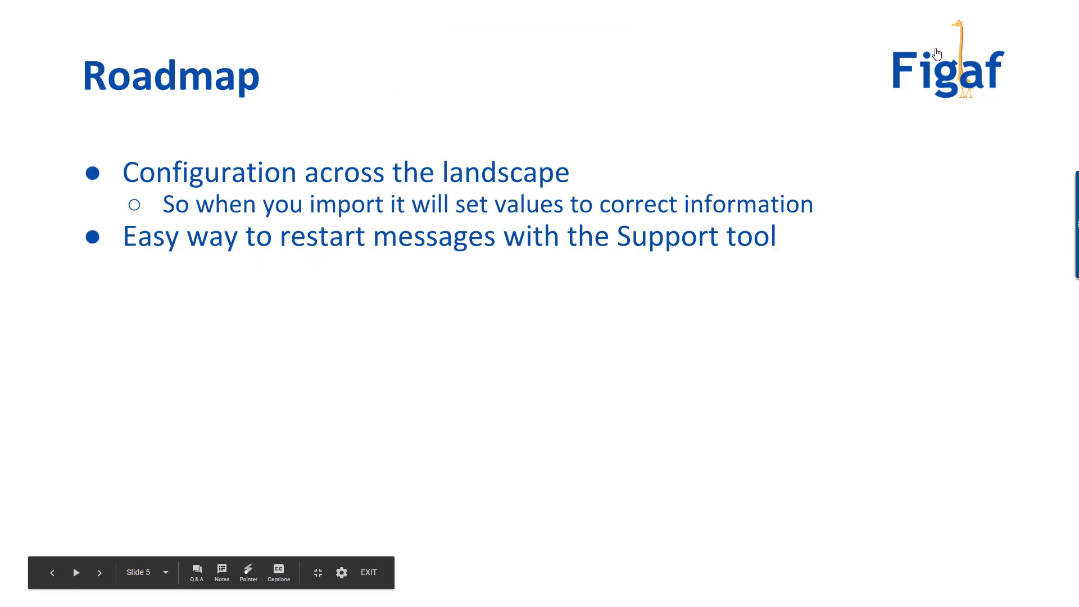